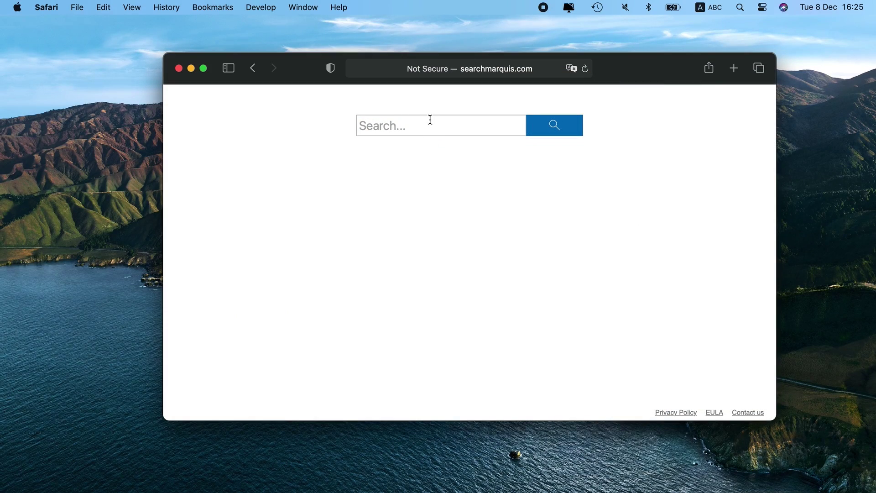
Minimize the Safari window showing the searchmarquis.com page.
left_click(191, 69)
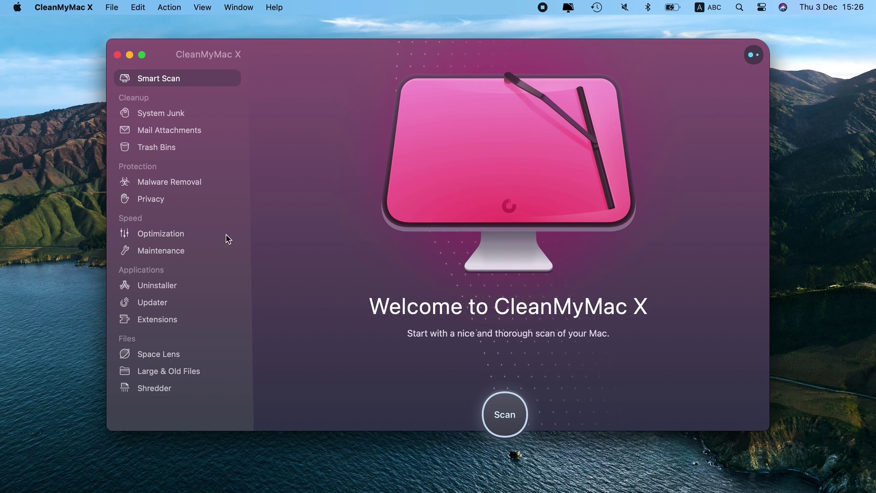
Run a Malware Removal scan of the Mac in CleanMyMac X.
left_click(181, 186)
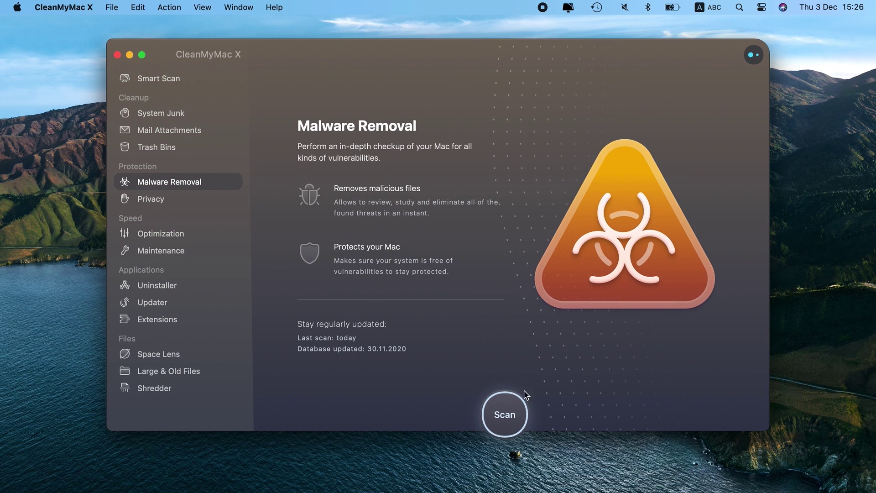
left_click(515, 401)
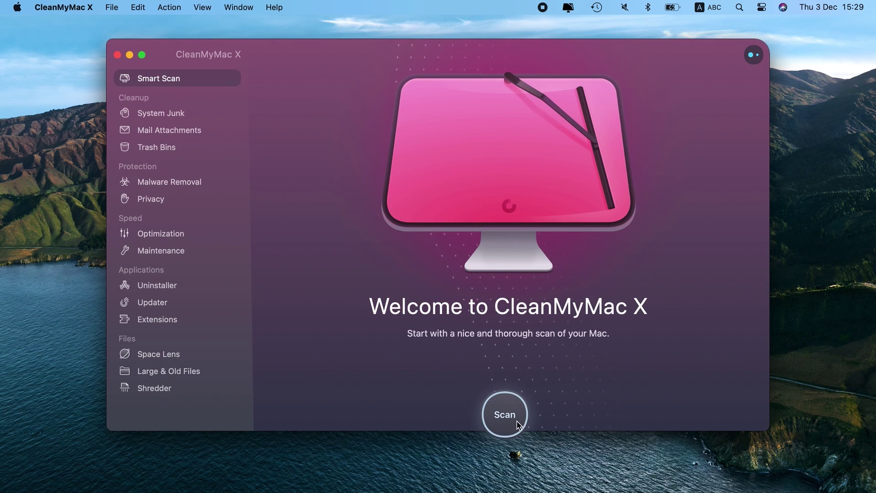
left_click(79, 7)
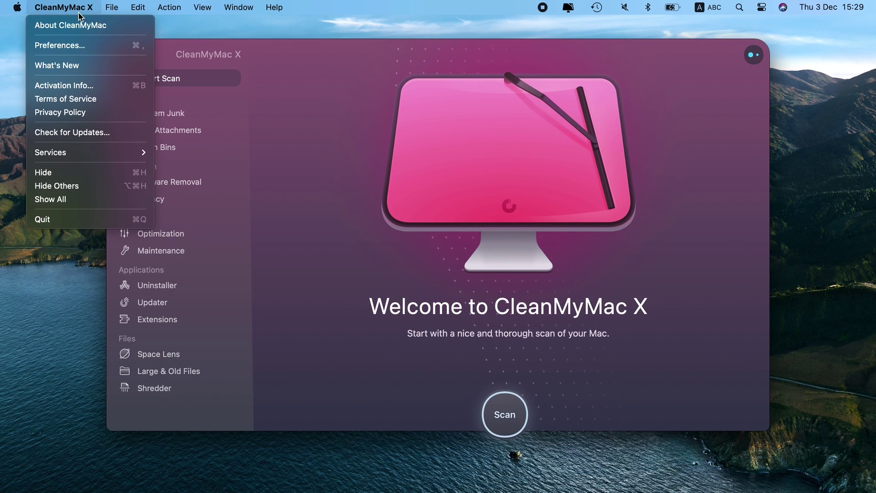
Enable Background scan and DMG files scanning in CleanMyMac X's Protection preferences.
left_click(64, 46)
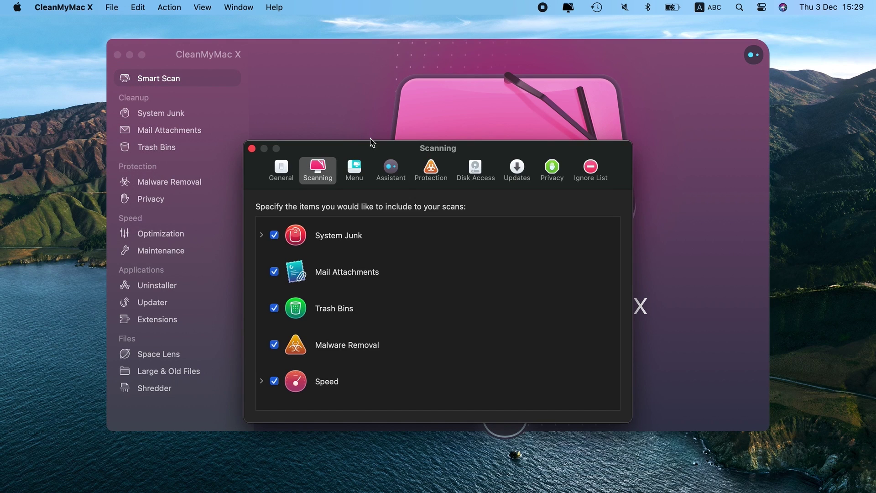
left_click(427, 170)
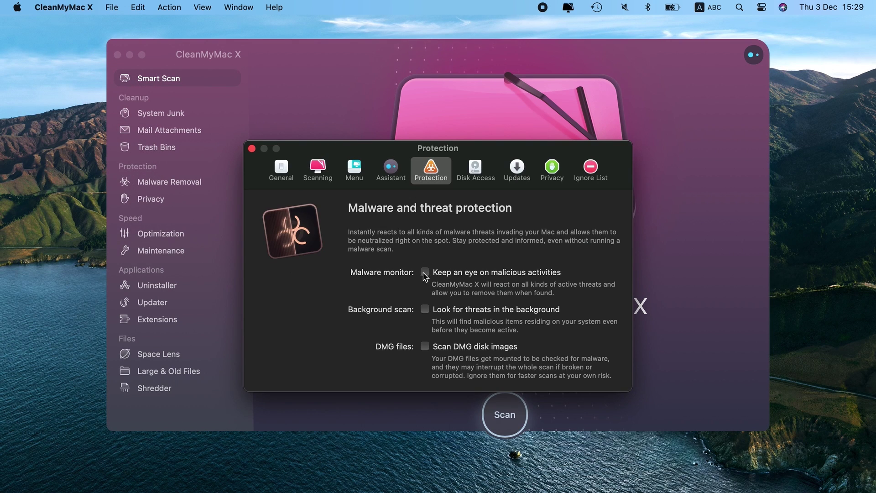
left_click(425, 310)
left_click(425, 346)
left_click(252, 149)
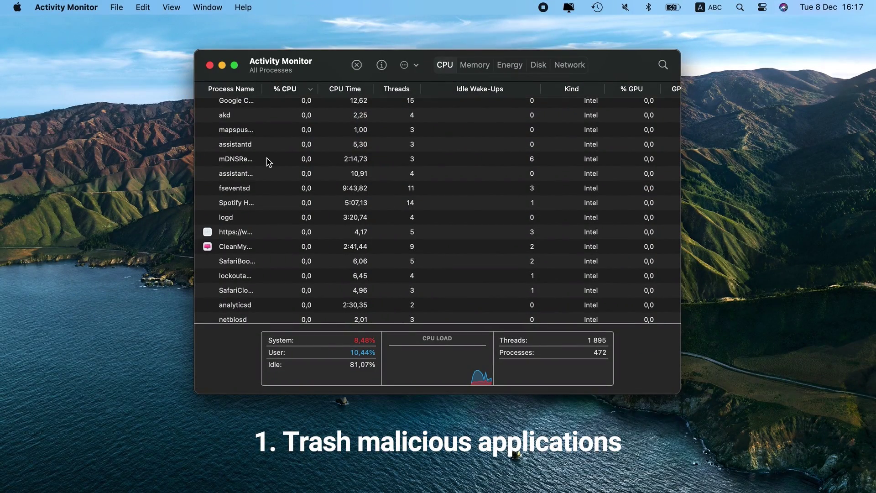
Force quit the logd process in Activity Monitor and close the window.
scroll(269, 162, "down", 4)
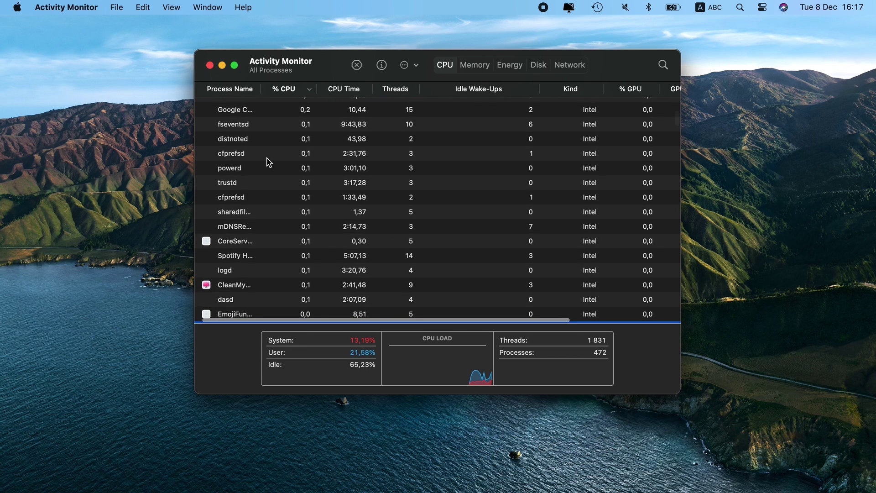
scroll(270, 162, "down", 1)
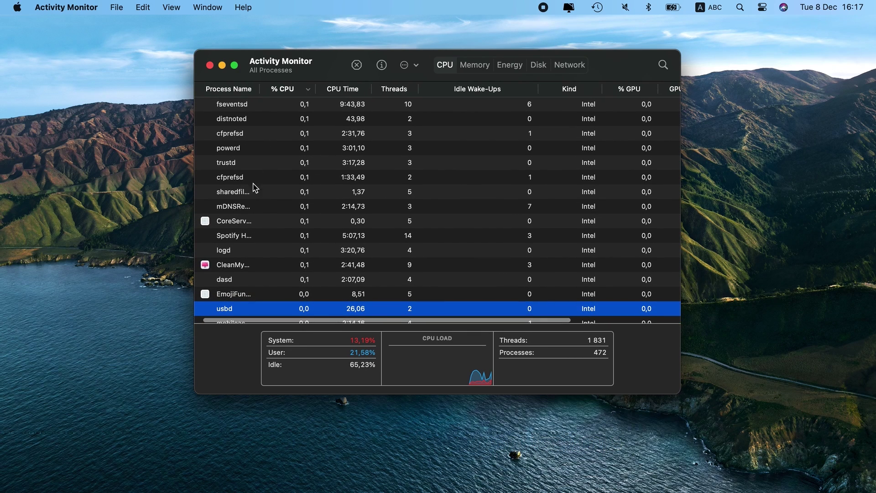
left_click(230, 251)
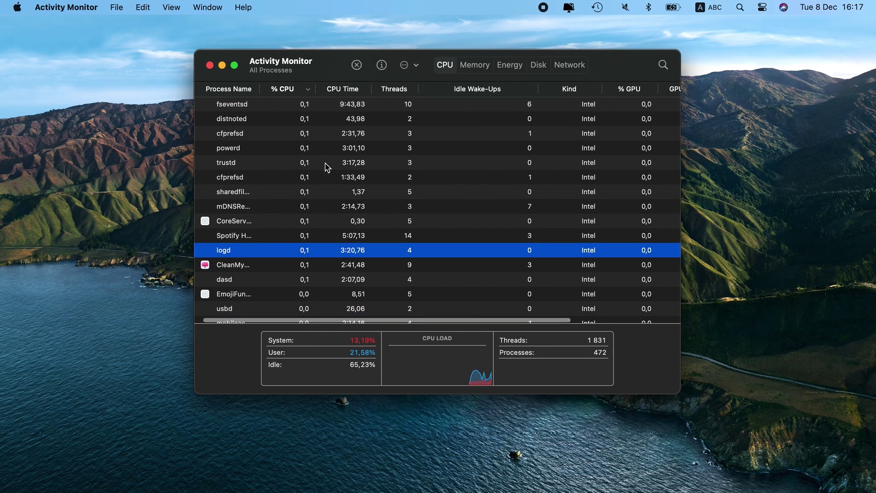
left_click(358, 64)
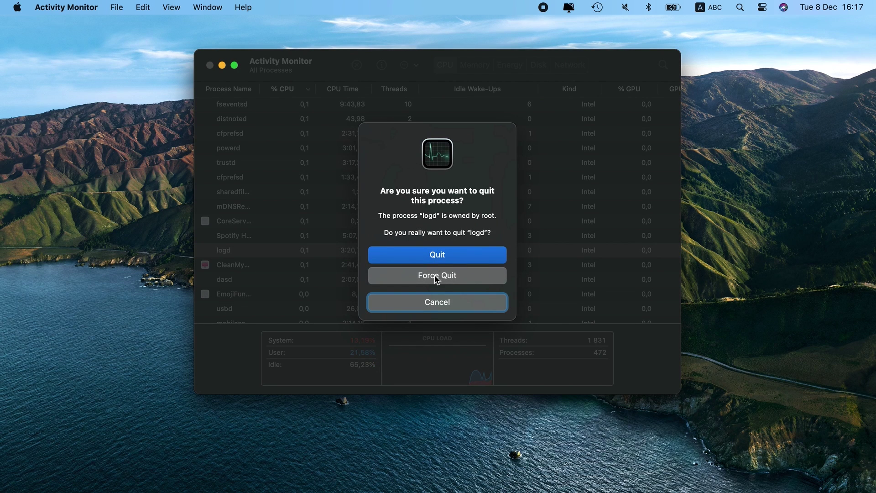
left_click(437, 276)
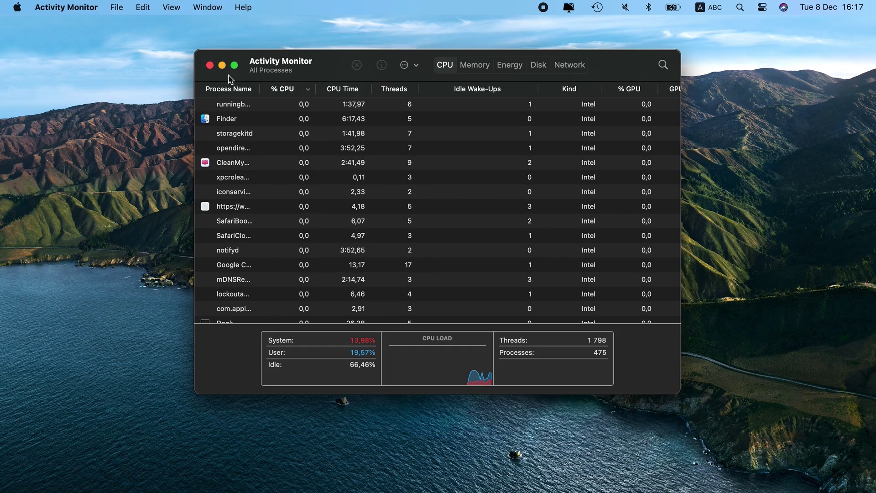
left_click(210, 65)
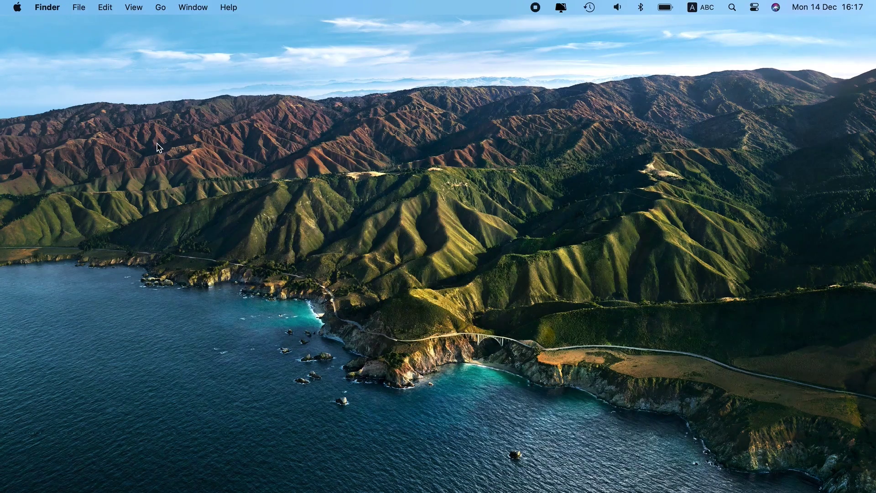
Move DuckDuckGo Privacy Essentials from the Applications folder to the Bin.
left_click(167, 13)
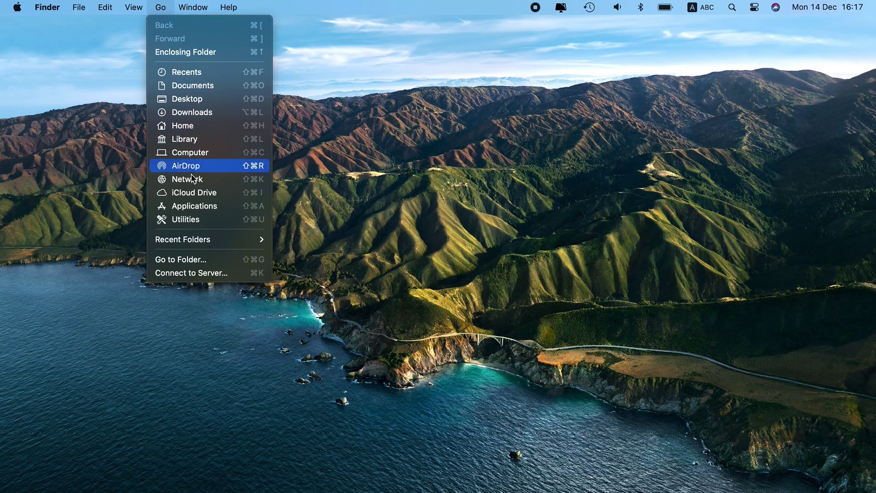
left_click(190, 211)
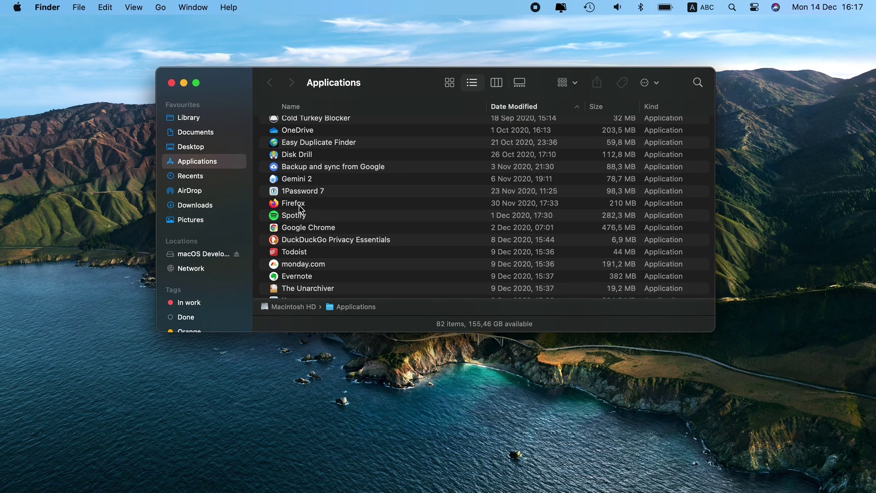
left_click(301, 239)
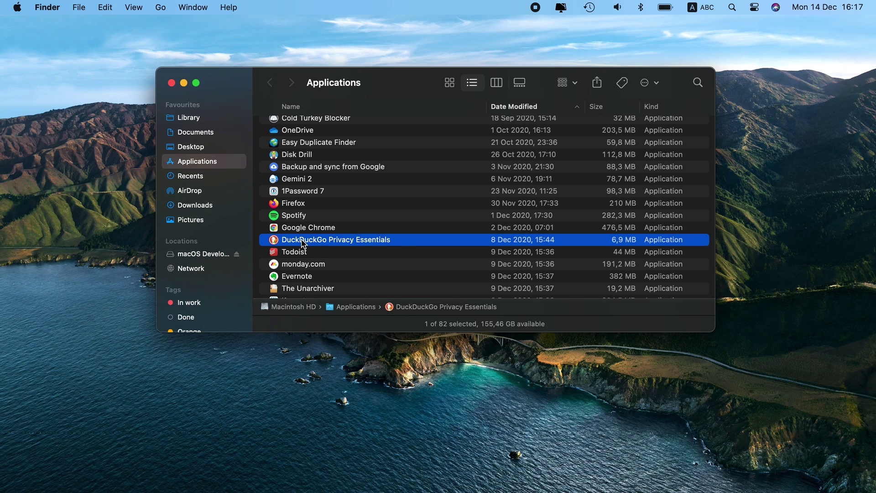
right_click(303, 243)
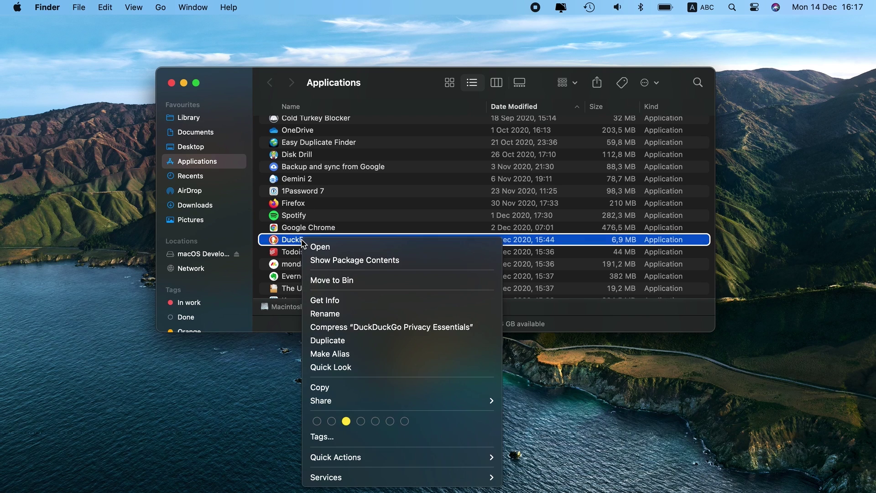
left_click(322, 279)
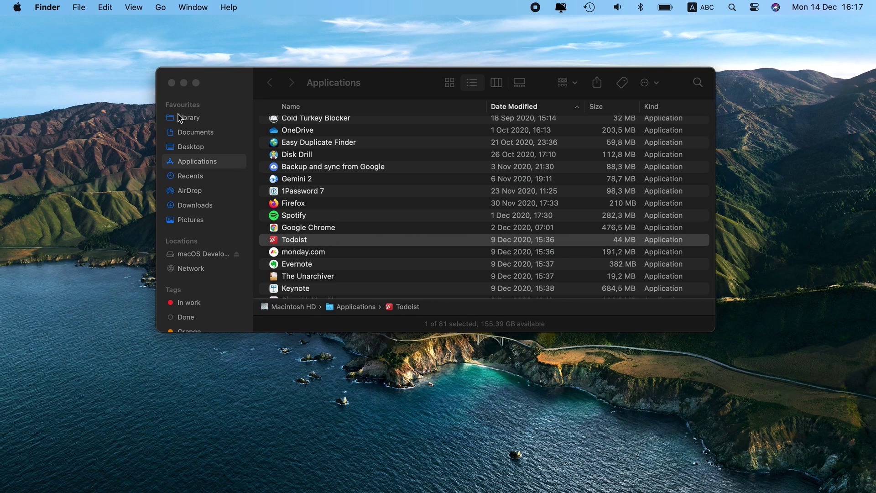
left_click(172, 83)
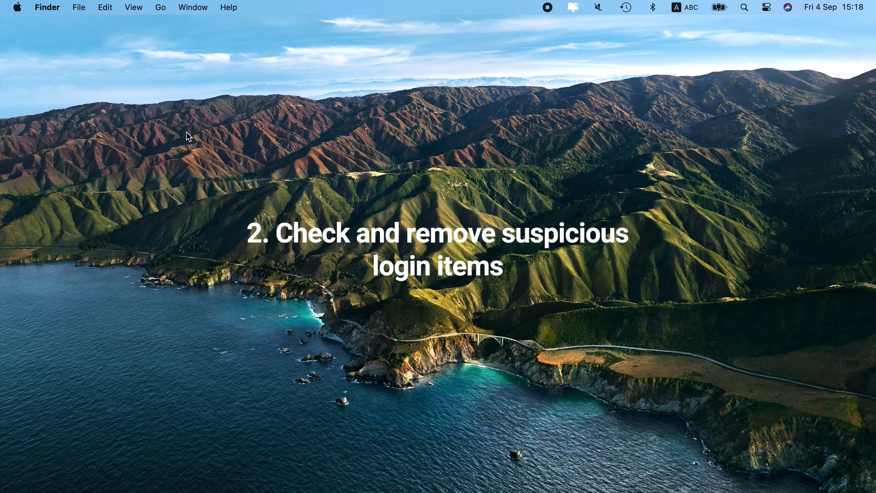
Remove search.baron.net from the Users & Groups Login Items, leaving only Viber.
left_click(18, 9)
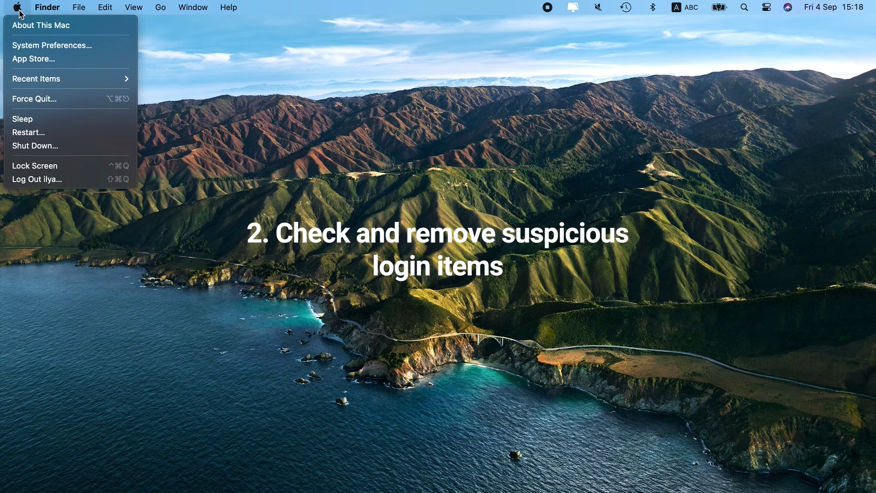
left_click(25, 44)
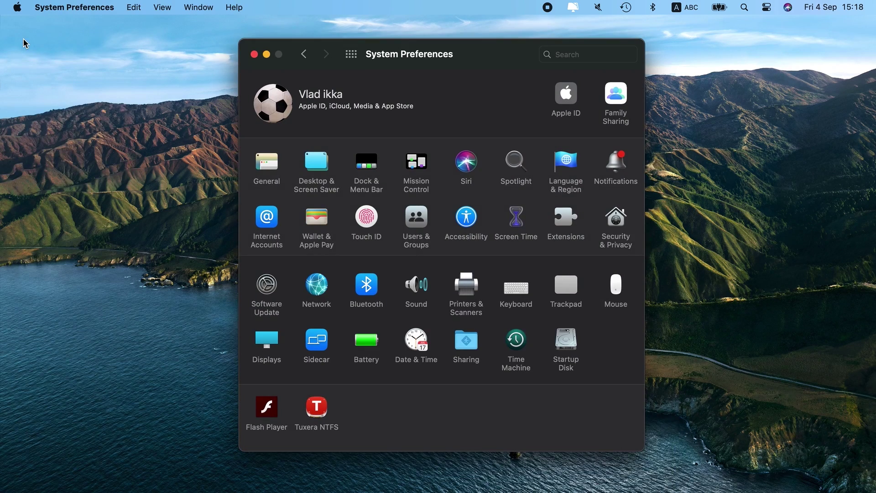
left_click(408, 215)
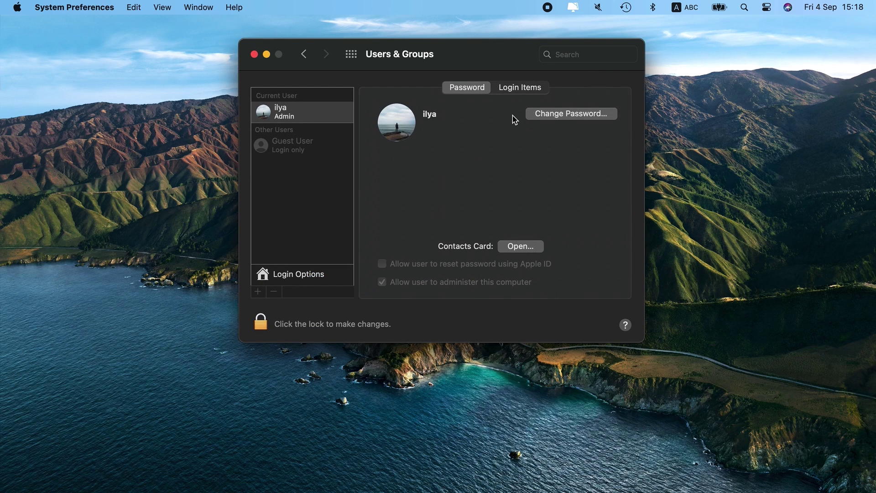
left_click(516, 94)
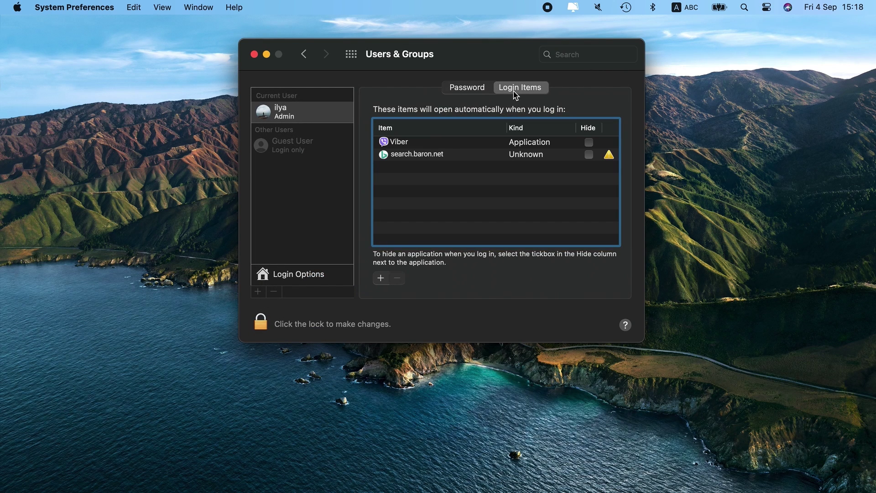
left_click(473, 157)
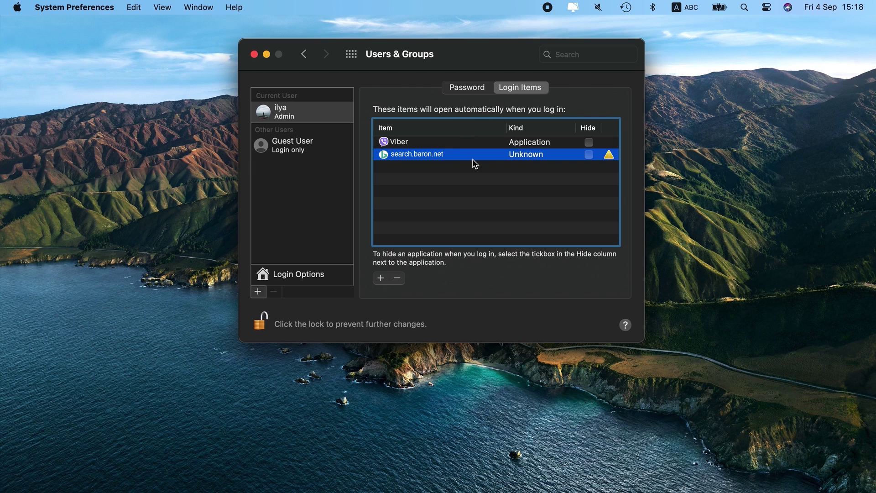
left_click(398, 280)
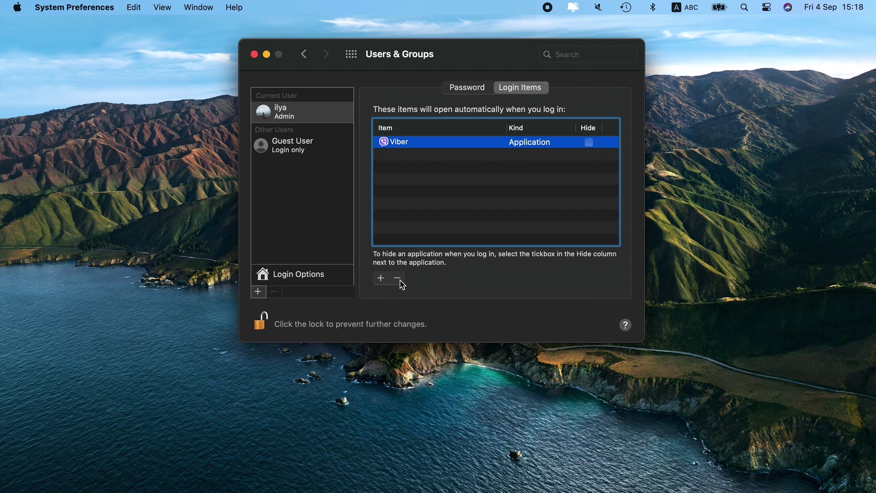
left_click(424, 214)
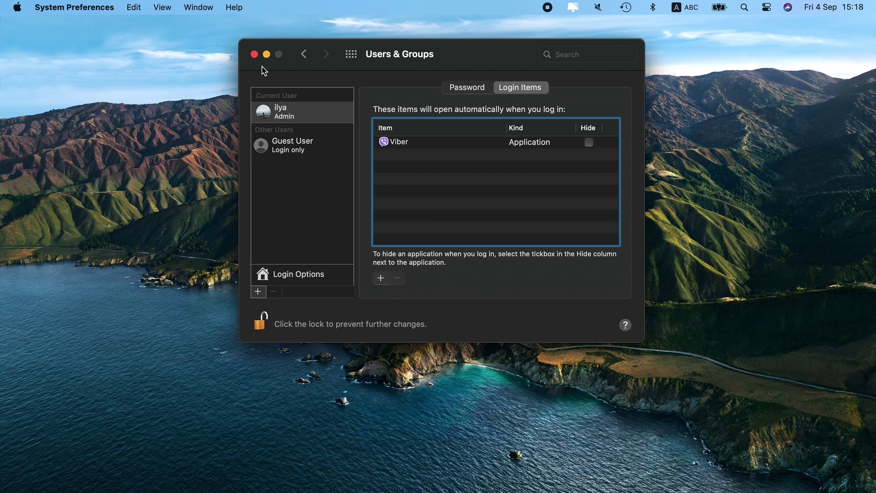
left_click(255, 54)
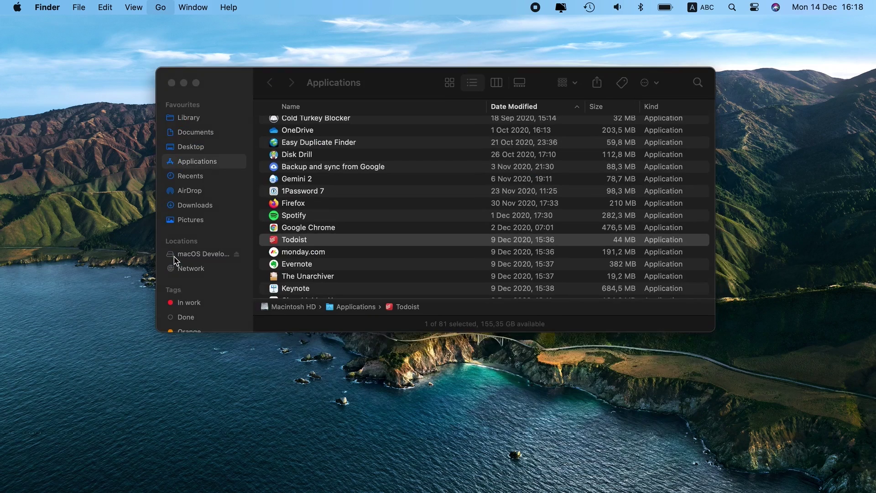
Move search.net.plist from ~/Library/LaunchAgents to the Bin and minimize Finder.
key("super+shift+g")
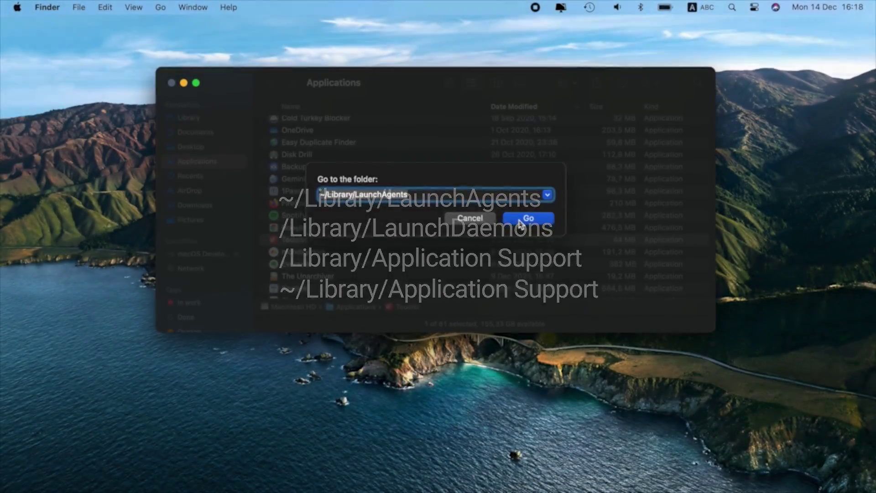
left_click(520, 220)
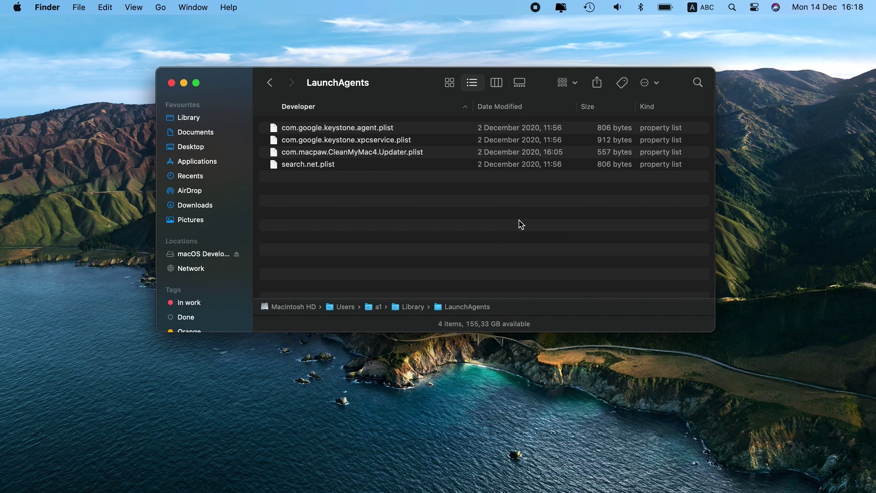
left_click(317, 166)
right_click(317, 167)
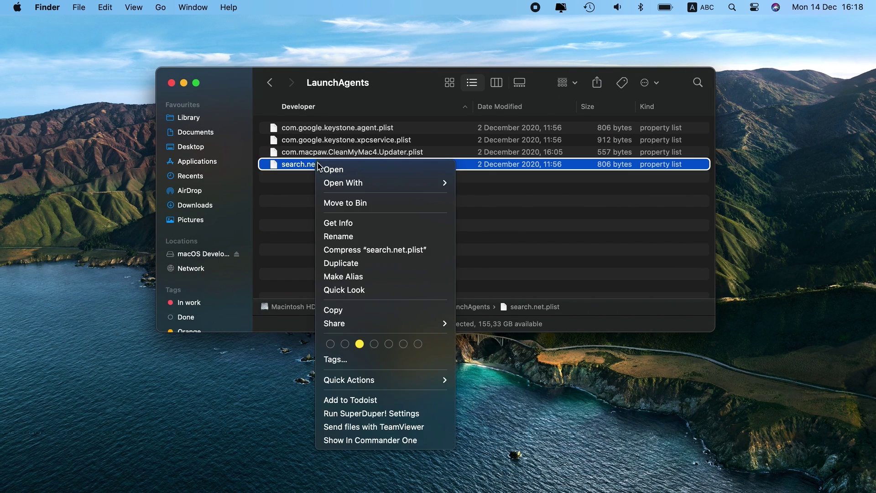
left_click(351, 202)
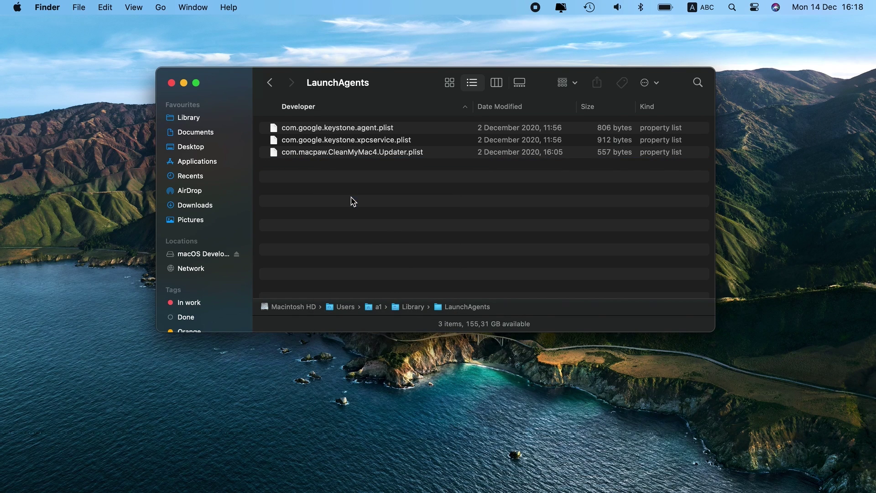
left_click(183, 83)
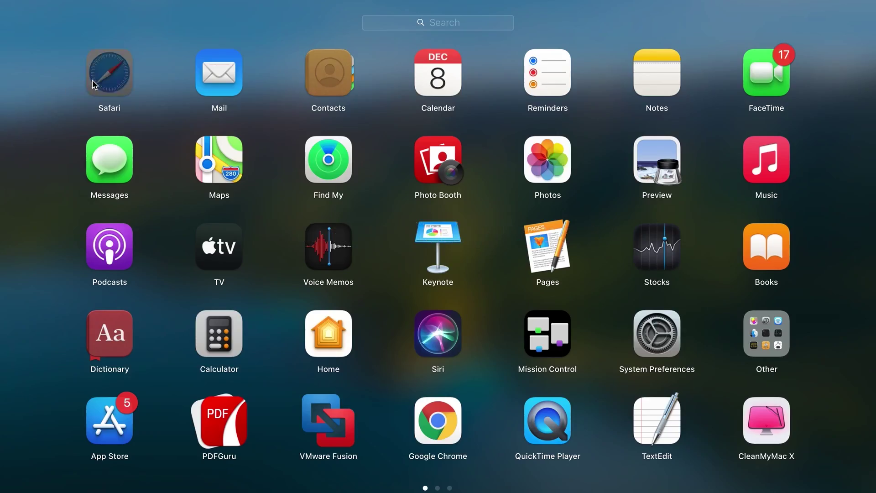
Launch Safari from Launchpad and open its Preferences.
left_click(92, 80)
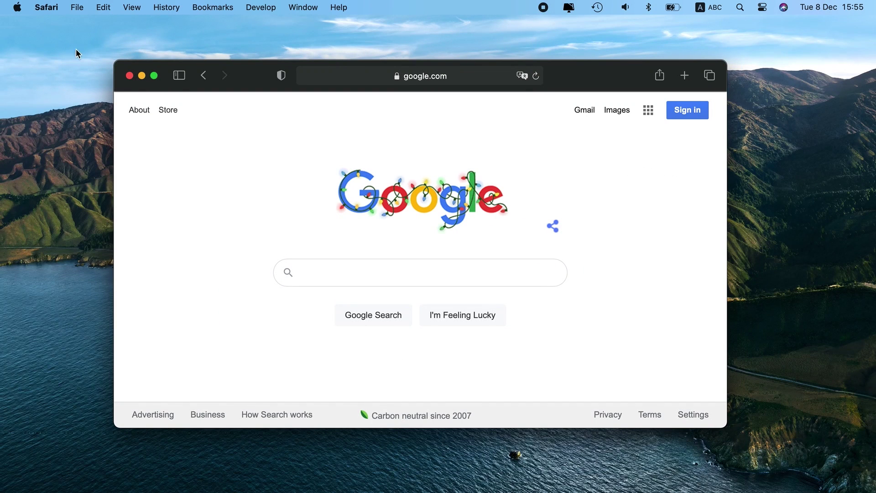
left_click(46, 7)
left_click(62, 55)
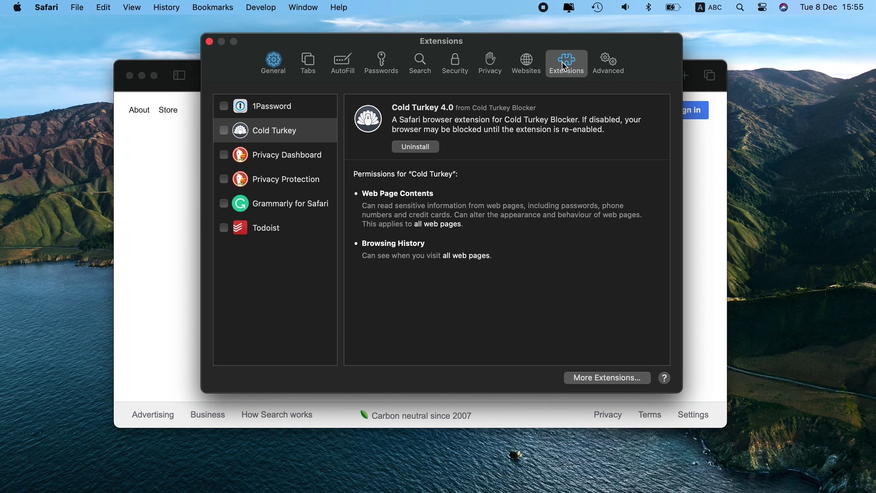
Uninstall Grammarly for Safari and set the homepage to the current Google page.
left_click(264, 209)
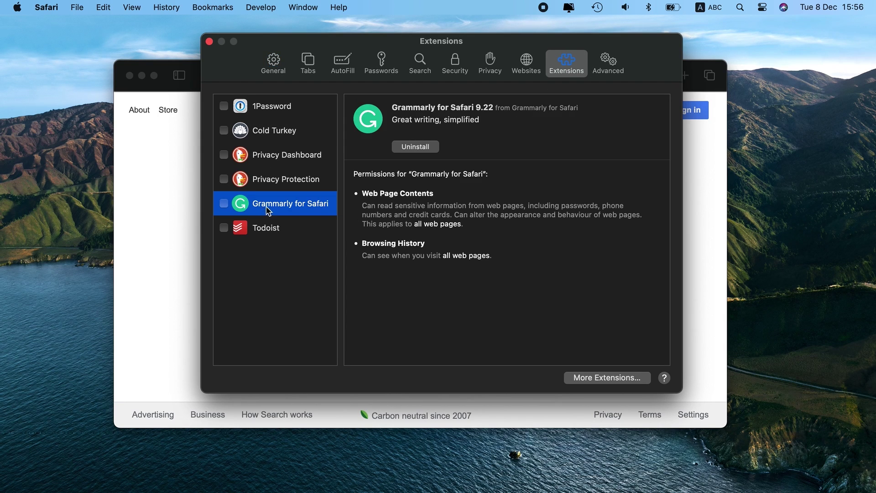
left_click(421, 146)
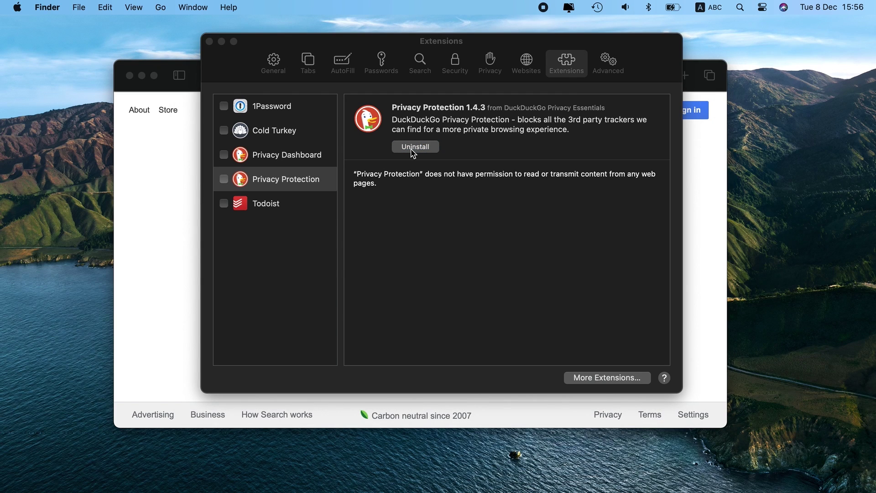
left_click(275, 63)
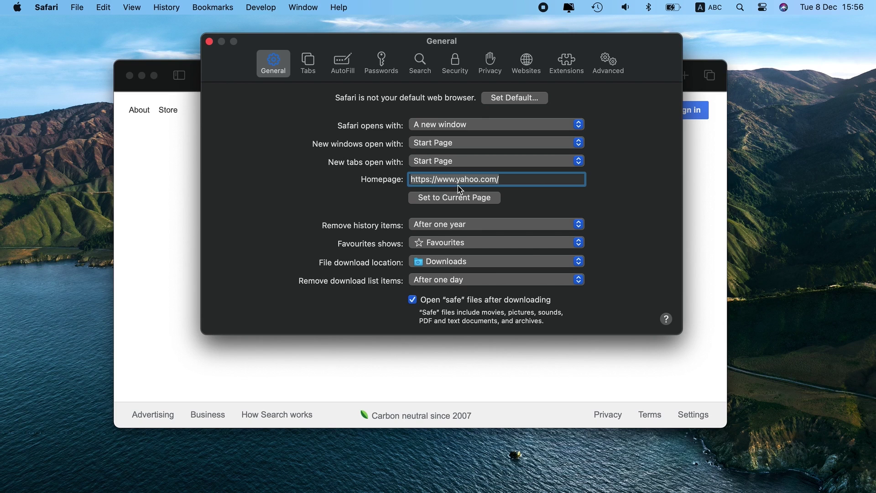
left_click(466, 197)
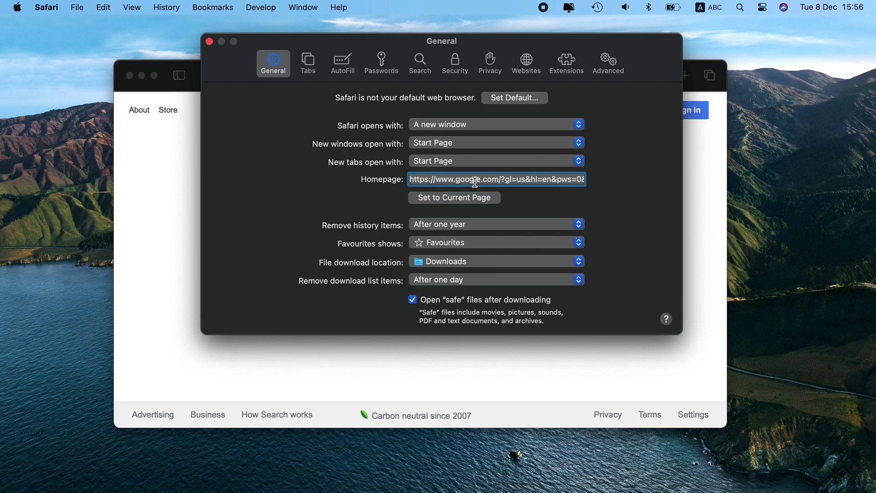
Choose Google as Safari's search engine and close Preferences.
left_click(420, 64)
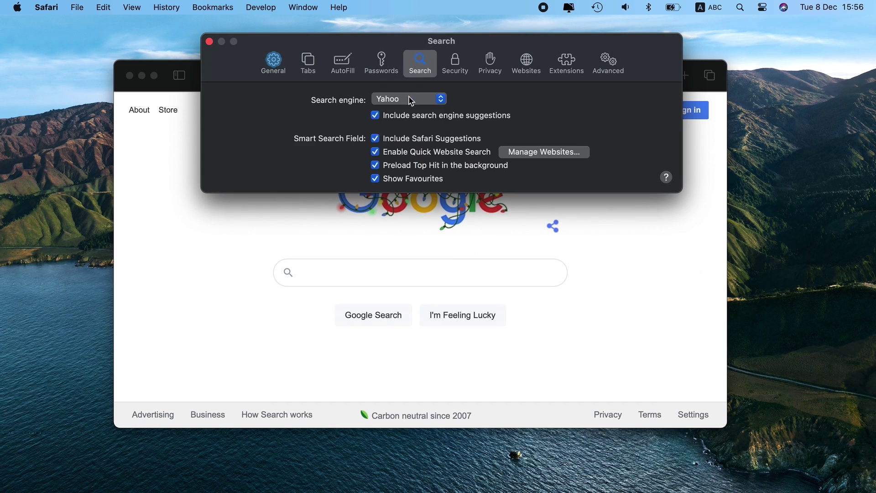
left_click(412, 99)
left_click(404, 115)
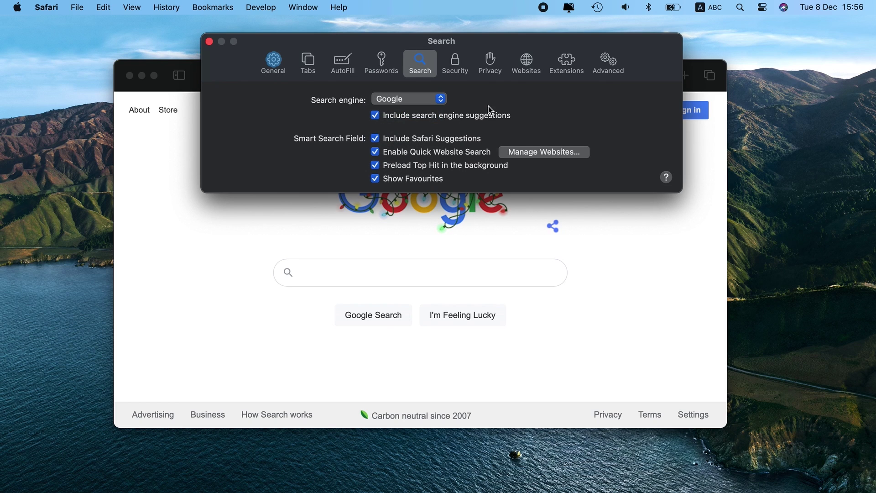
left_click(210, 42)
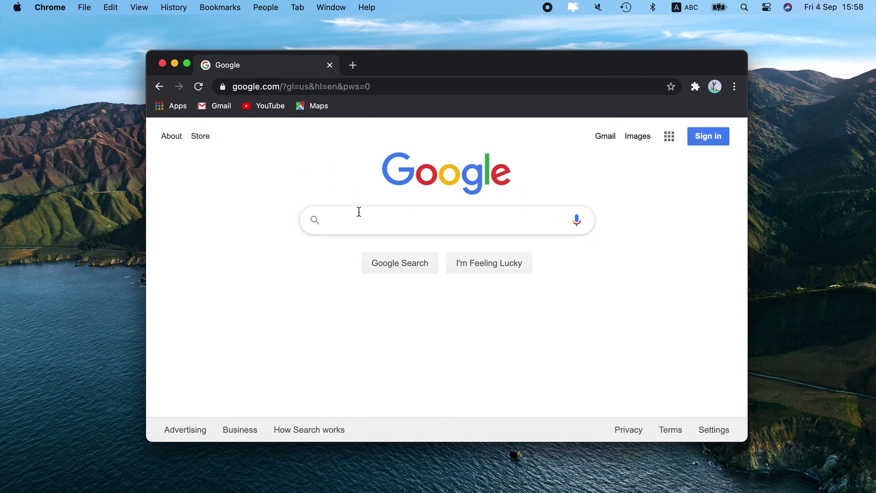
Remove the Pulse Extension from Chrome's extensions page.
left_click(380, 87)
type("chrome")
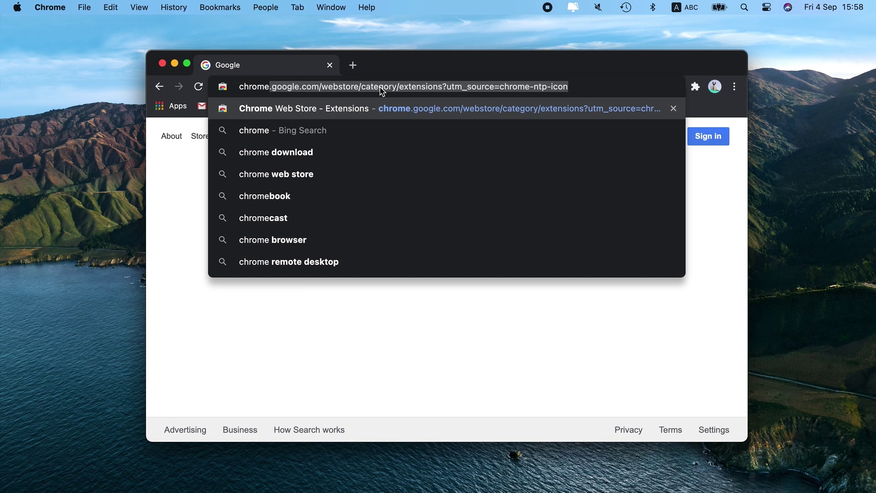
type(":")
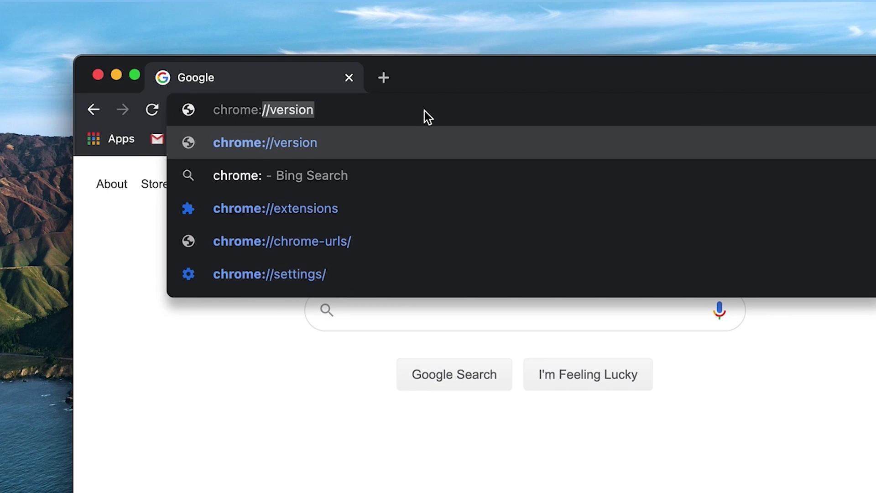
left_click(313, 214)
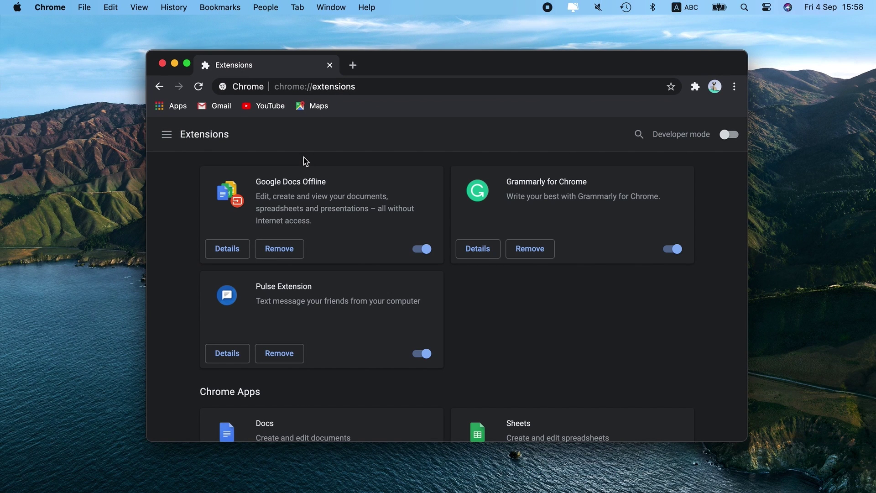
left_click(285, 356)
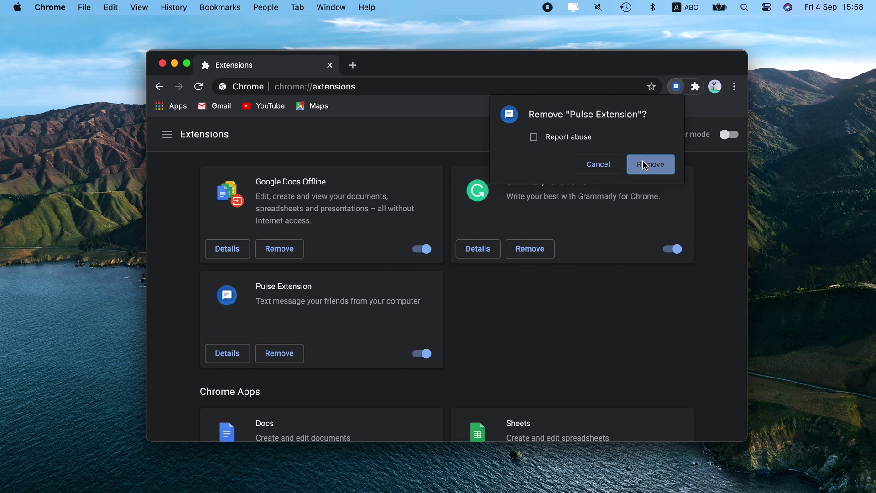
left_click(644, 165)
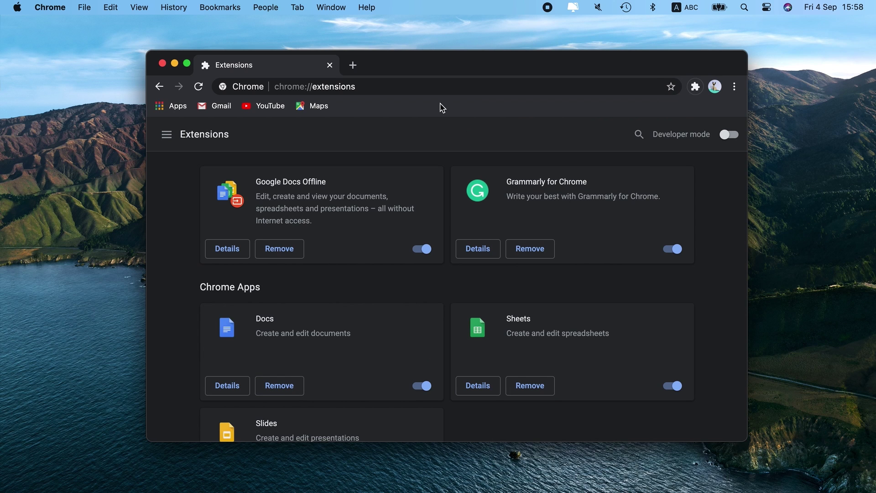
Switch Chrome's search engine from Bing to Google in settings, then close Chrome.
left_click(428, 88)
type("chrome://")
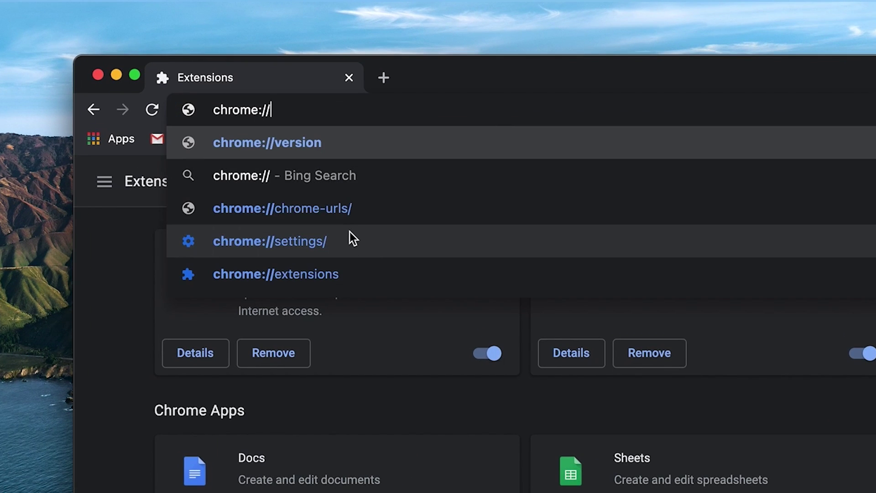
left_click(350, 241)
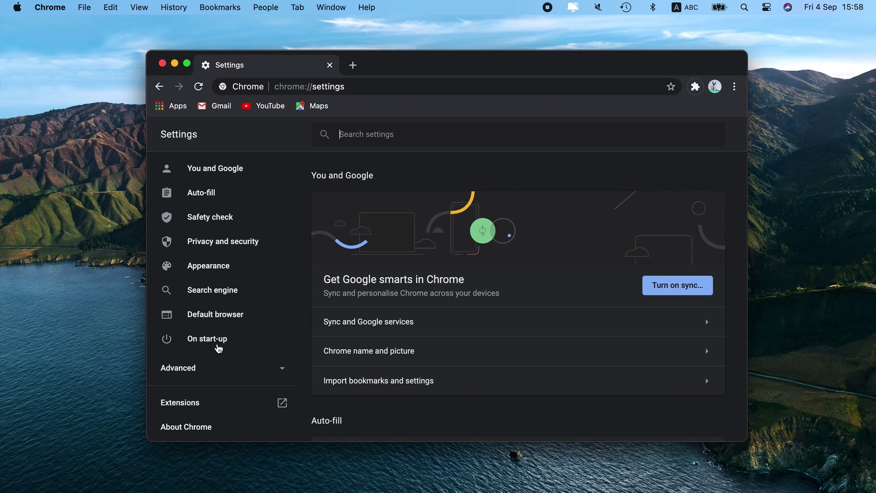
left_click(200, 352)
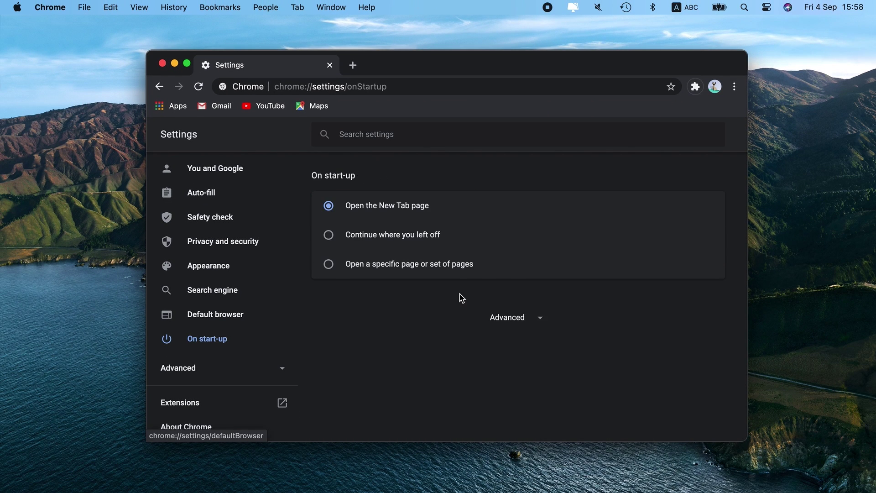
scroll(460, 297, "up", 4)
left_click(612, 204)
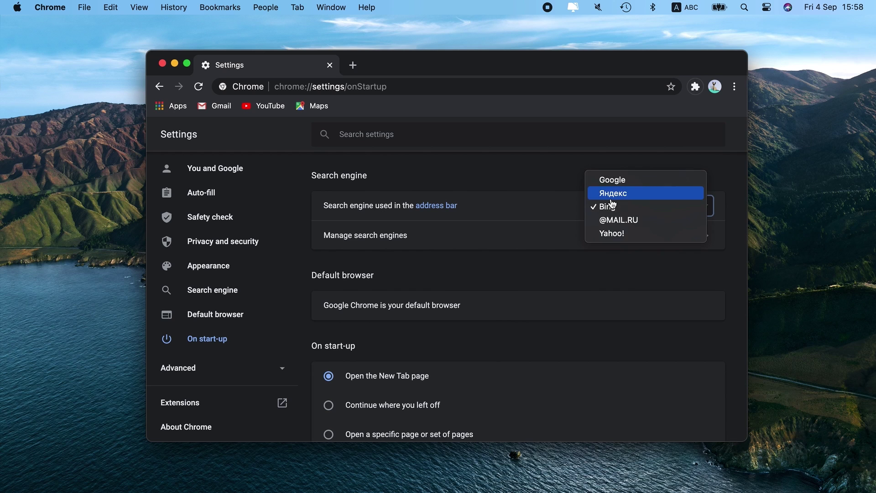
left_click(622, 185)
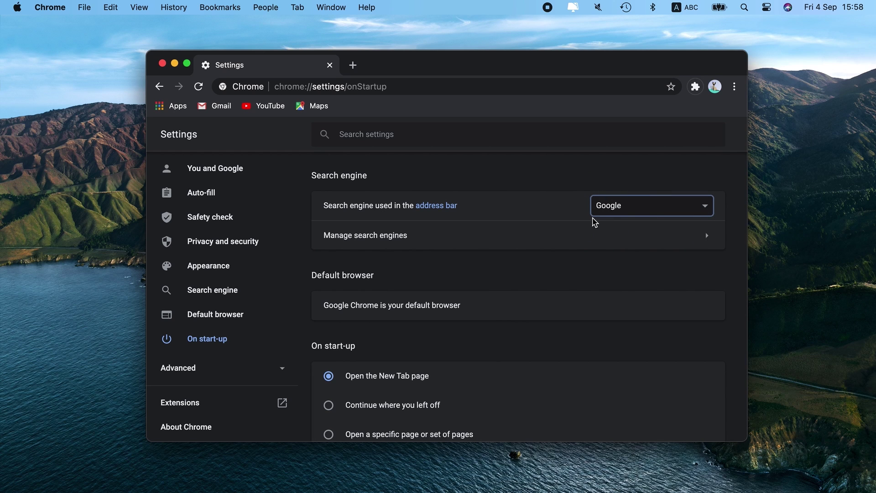
left_click(162, 64)
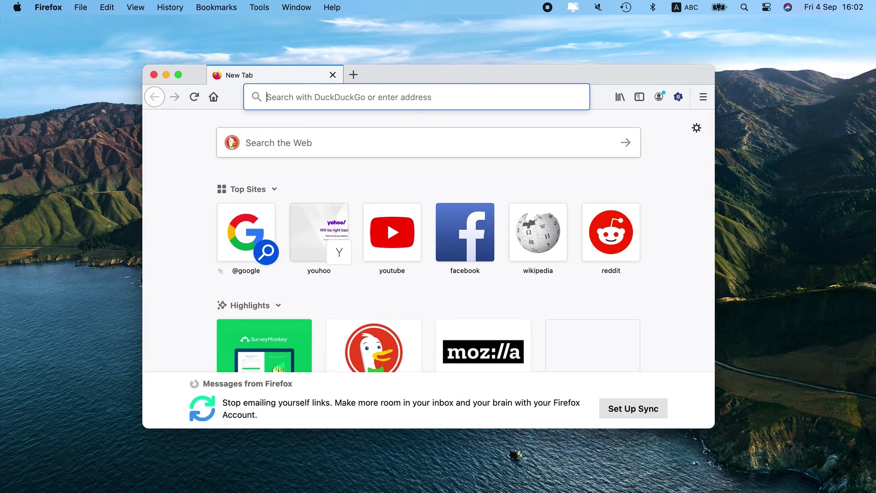
Remove the Forget Me Not extension from Firefox via about:addons.
left_click(270, 97)
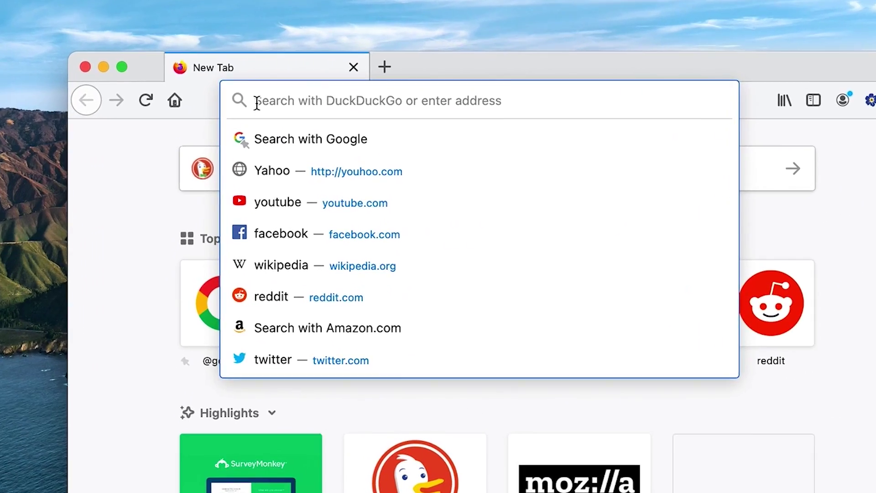
type("about:addons")
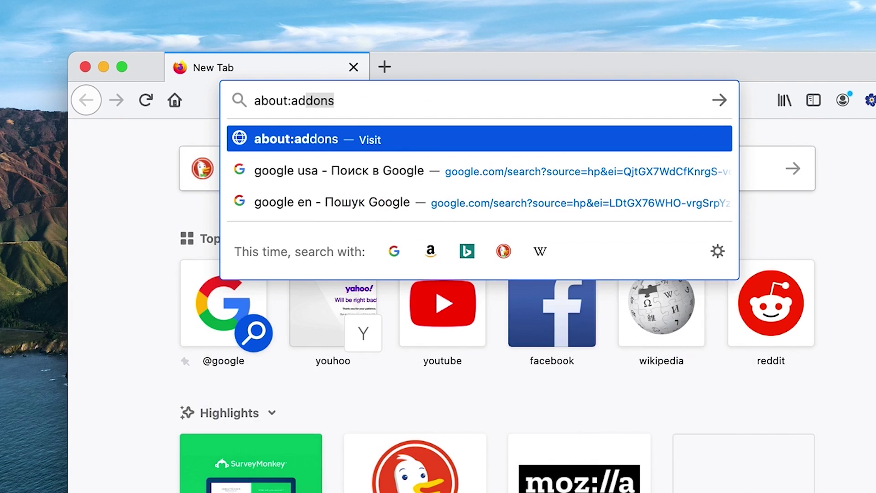
left_click(284, 140)
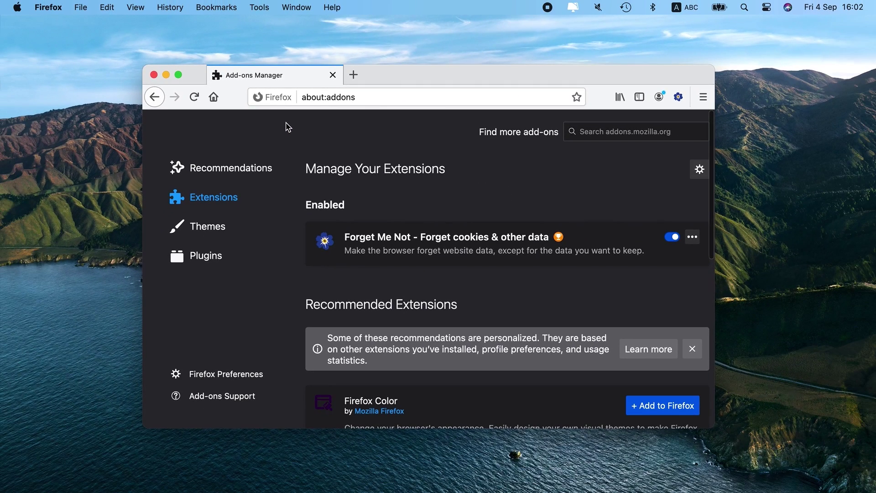
left_click(702, 241)
left_click(693, 206)
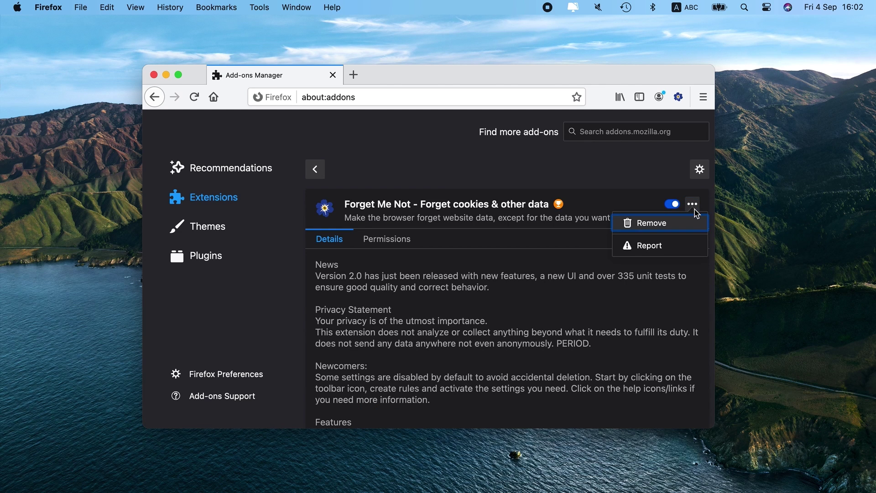
left_click(653, 229)
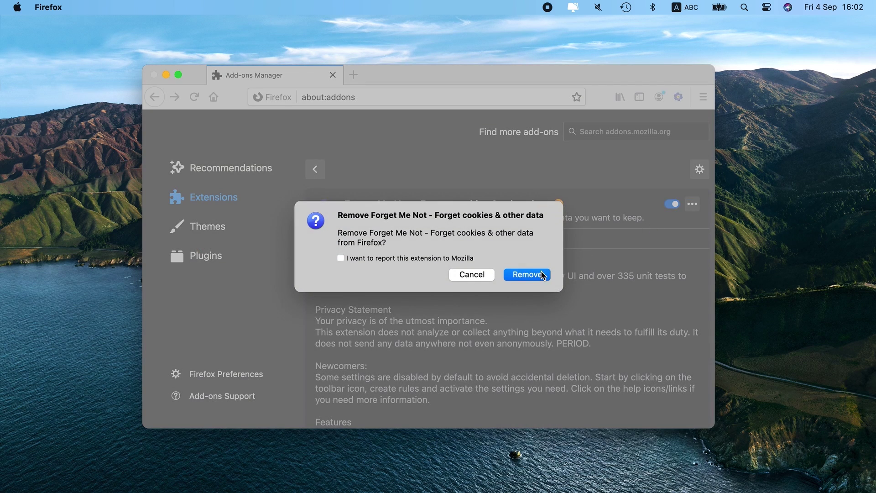
left_click(538, 274)
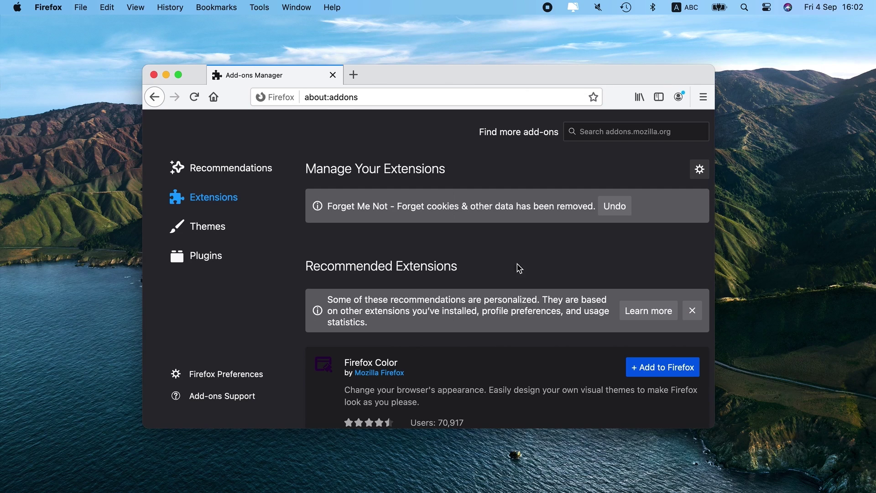
Set Google as Firefox's default search engine in about:preferences Search.
left_click(403, 102)
type("about:")
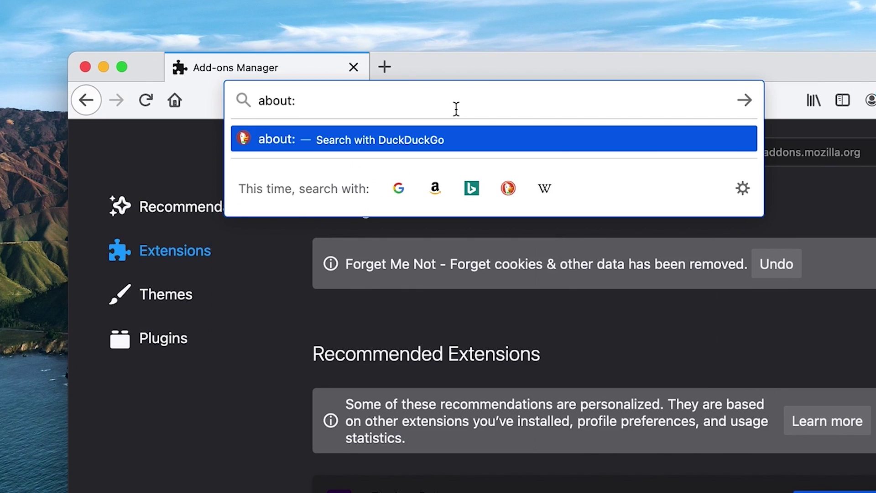
type("preferences")
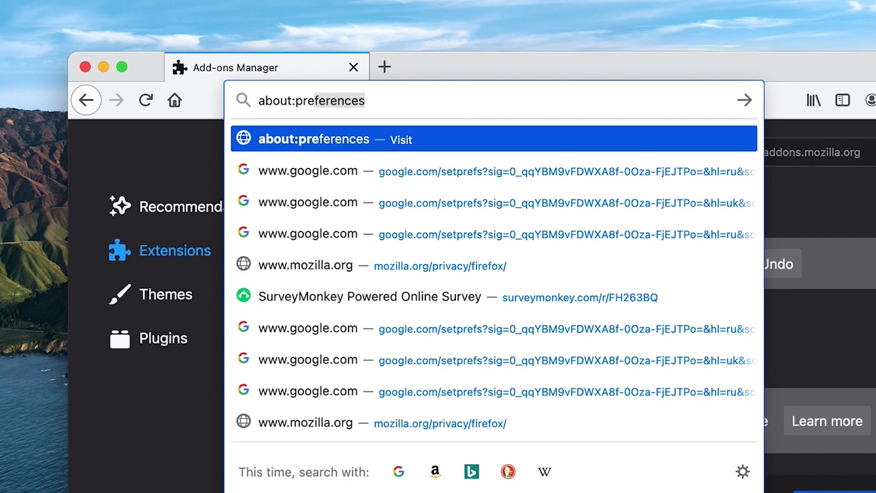
left_click(440, 137)
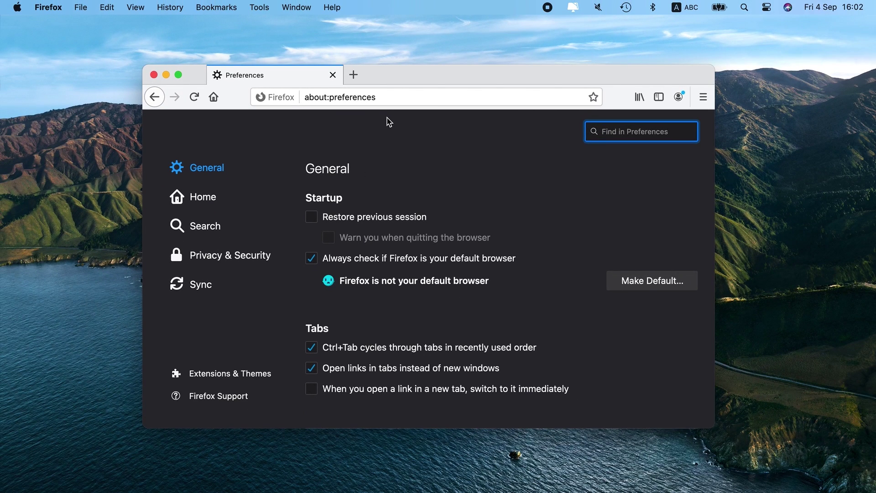
left_click(203, 227)
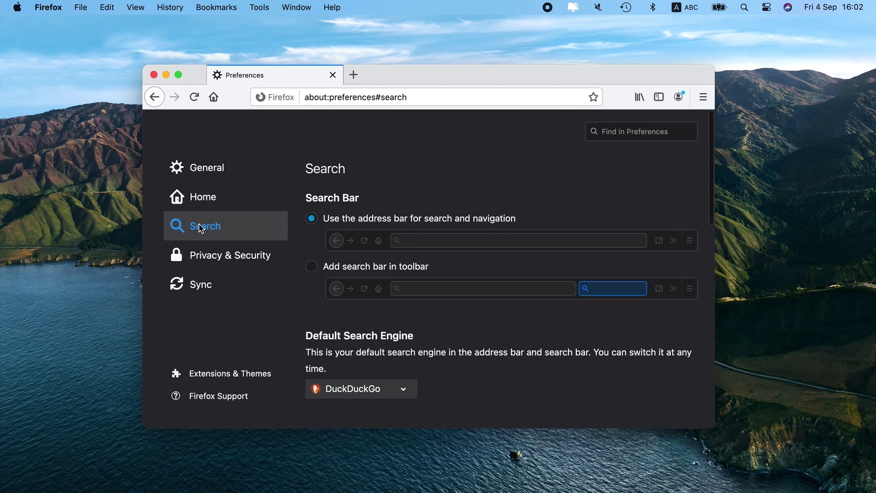
scroll(370, 407, "down", 2)
left_click(355, 344)
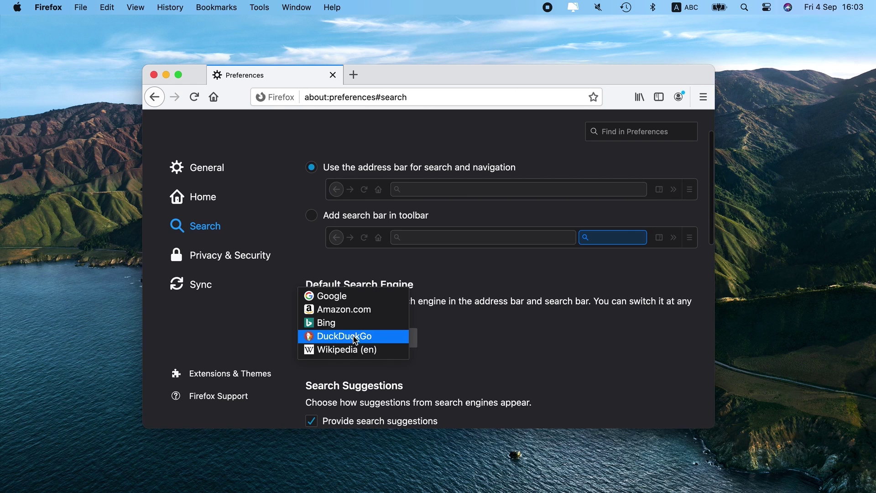
left_click(345, 301)
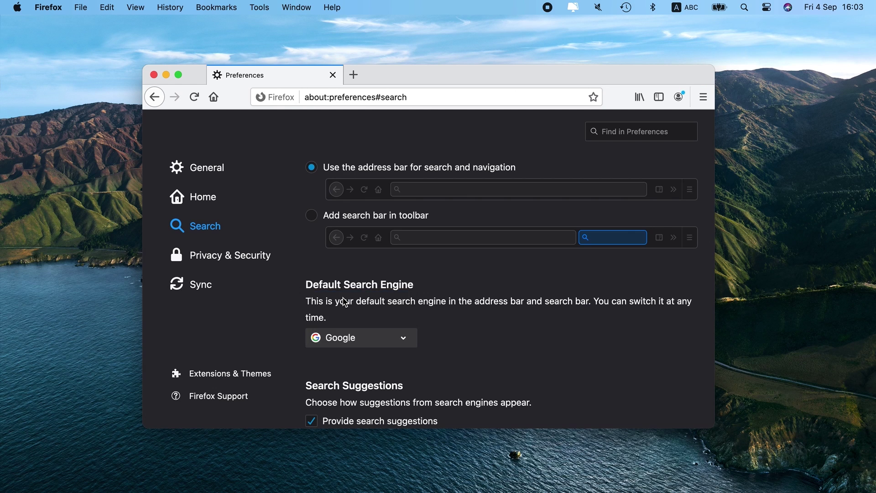
scroll(447, 330, "down", 2)
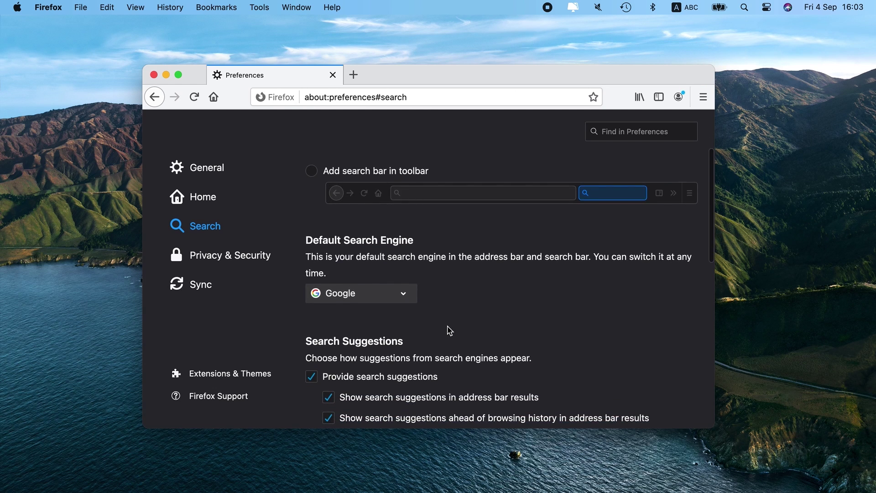
scroll(450, 330, "up", 4)
Close the Firefox window with its red close button.
left_click(154, 75)
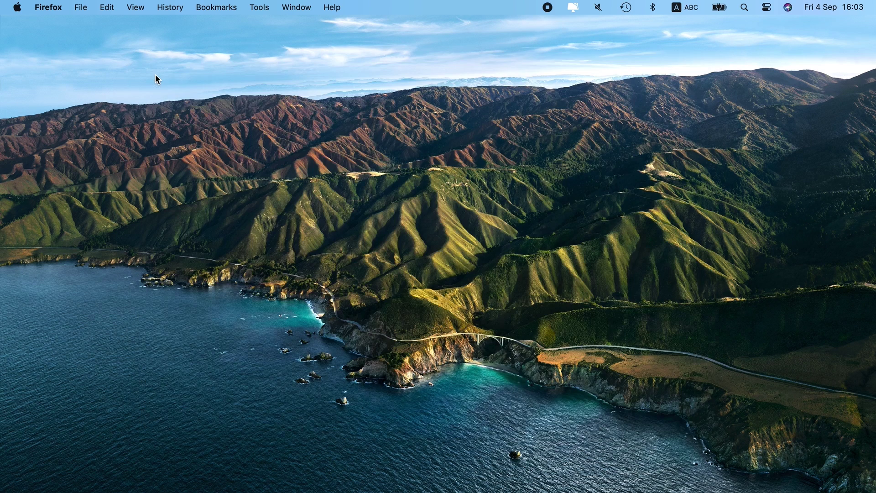